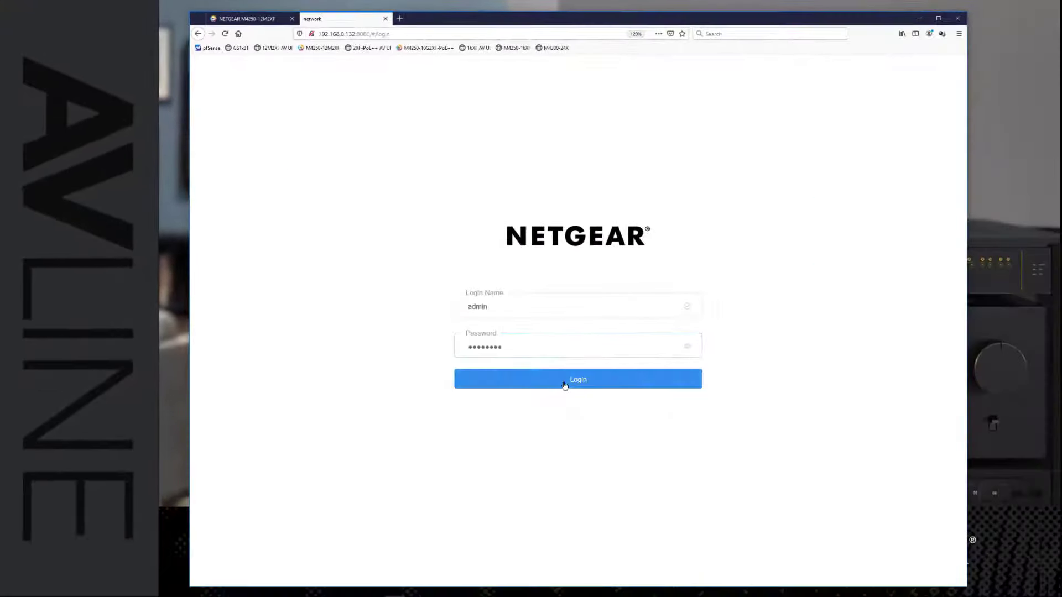
# Log in to the switch's AV interface, change the fan mode to Quiet and set it back to Off.
pyautogui.click(564, 385)
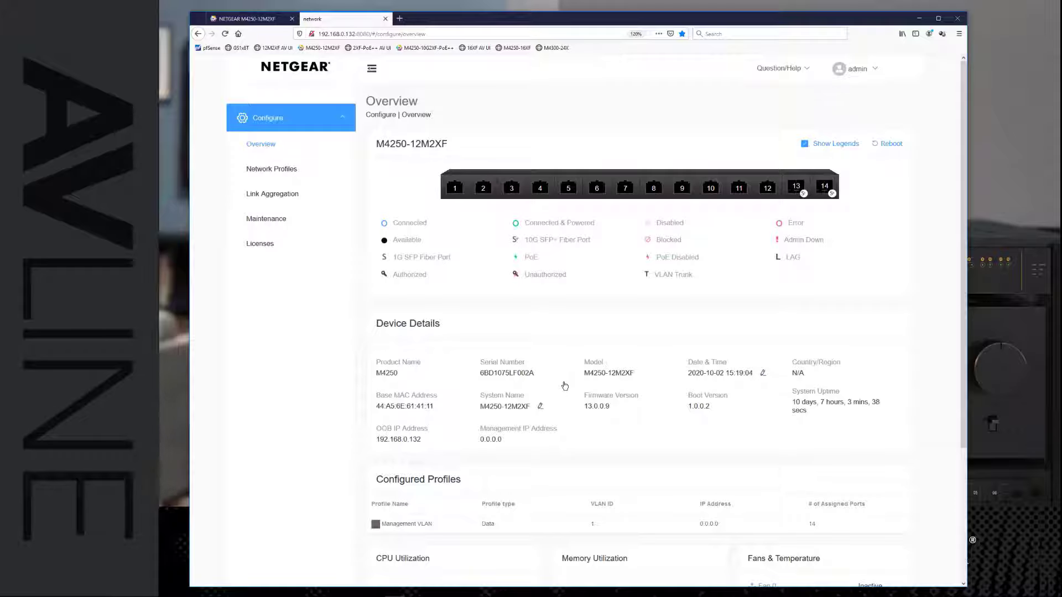
pyautogui.scroll(-3, 563, 383)
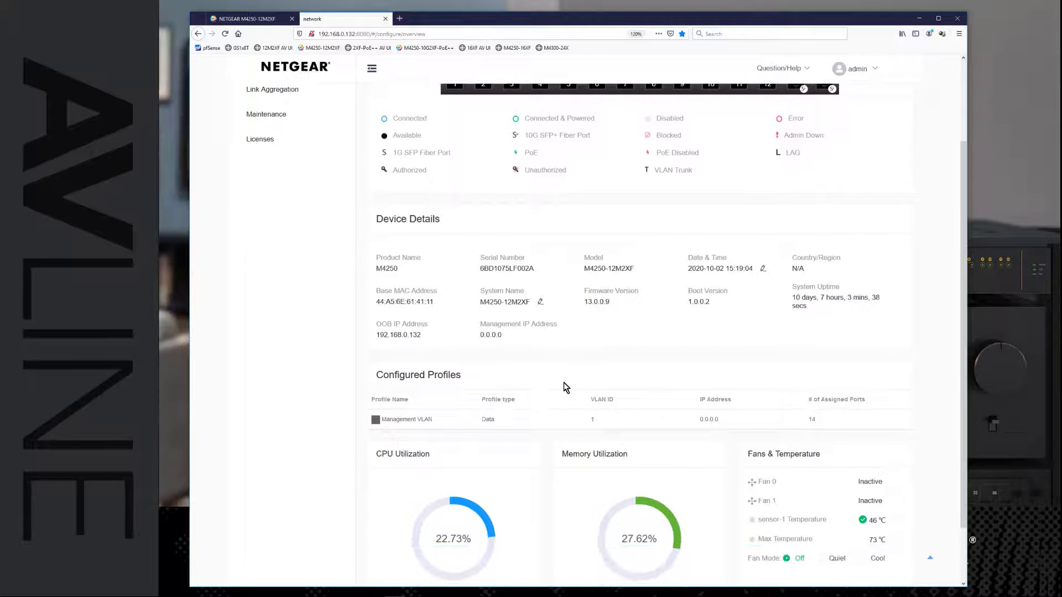
pyautogui.click(821, 506)
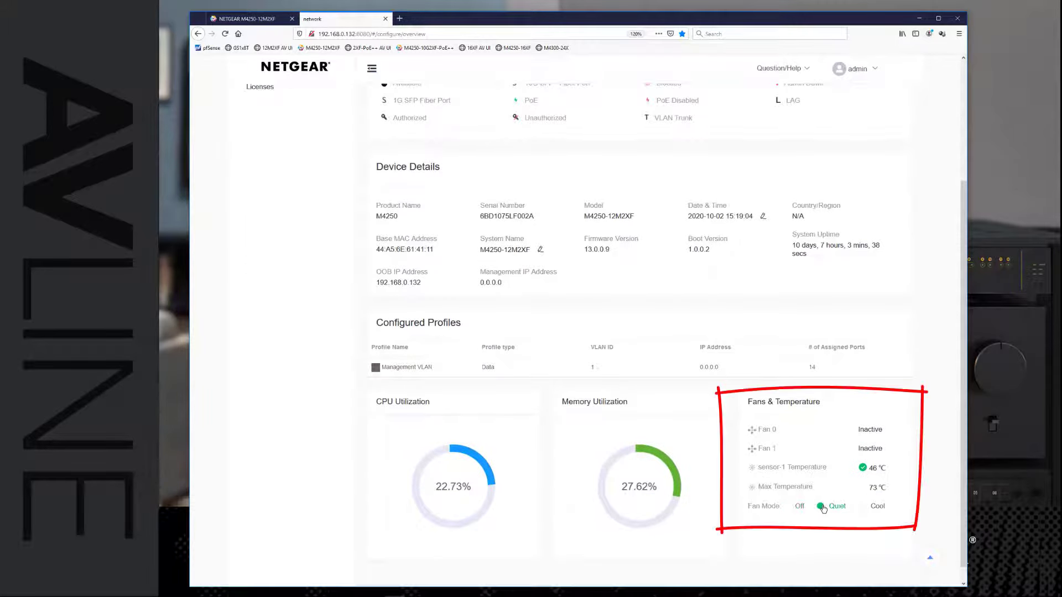
pyautogui.click(786, 506)
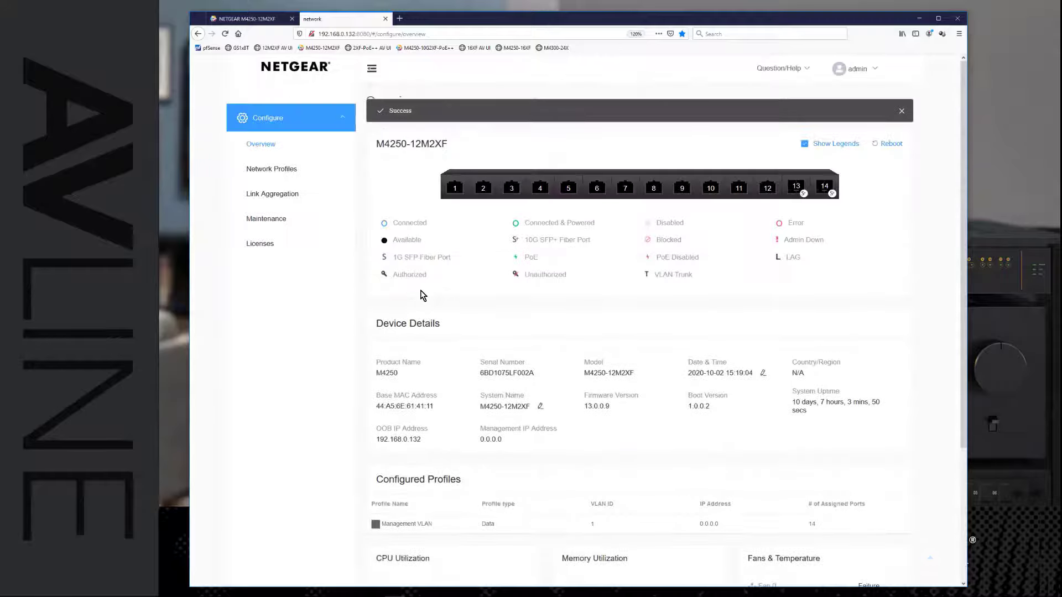
# Start a network profile from the Audio Dante template and assign it to ports 1 to 4.
pyautogui.click(273, 170)
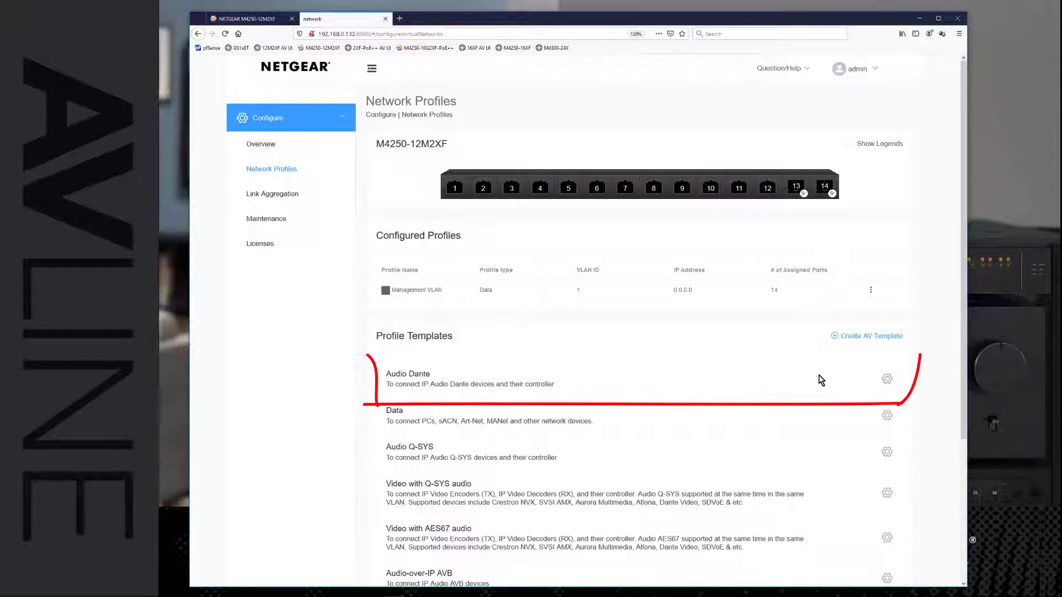
pyautogui.click(888, 382)
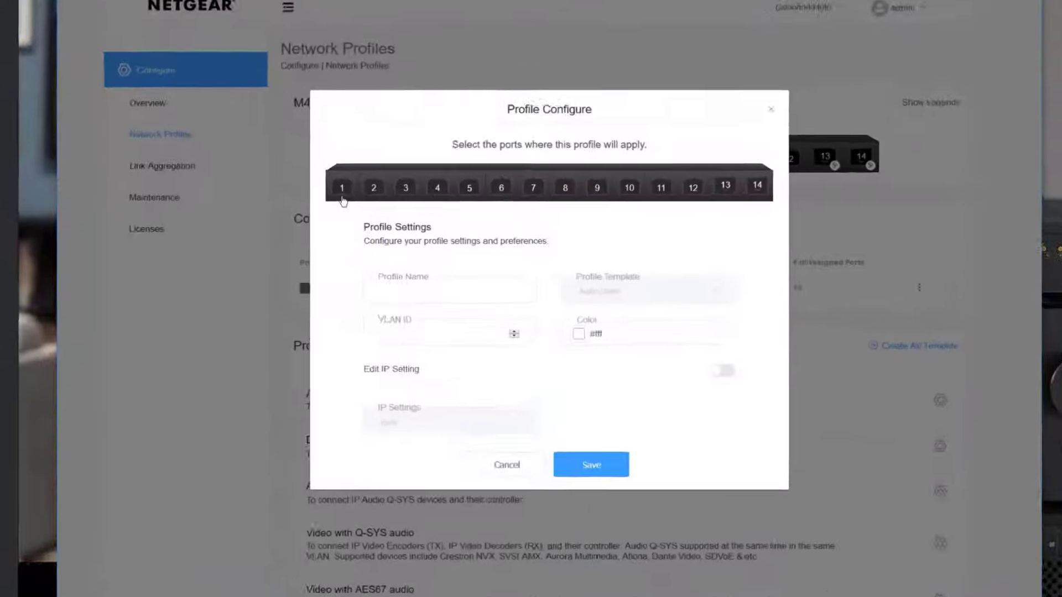
pyautogui.click(414, 210)
pyautogui.click(439, 210)
pyautogui.click(351, 166)
pyautogui.click(391, 166)
# Name the Audio Dante profile "Dante primary" and set its VLAN ID to 20.
pyautogui.click(374, 282)
pyautogui.write('Dante')
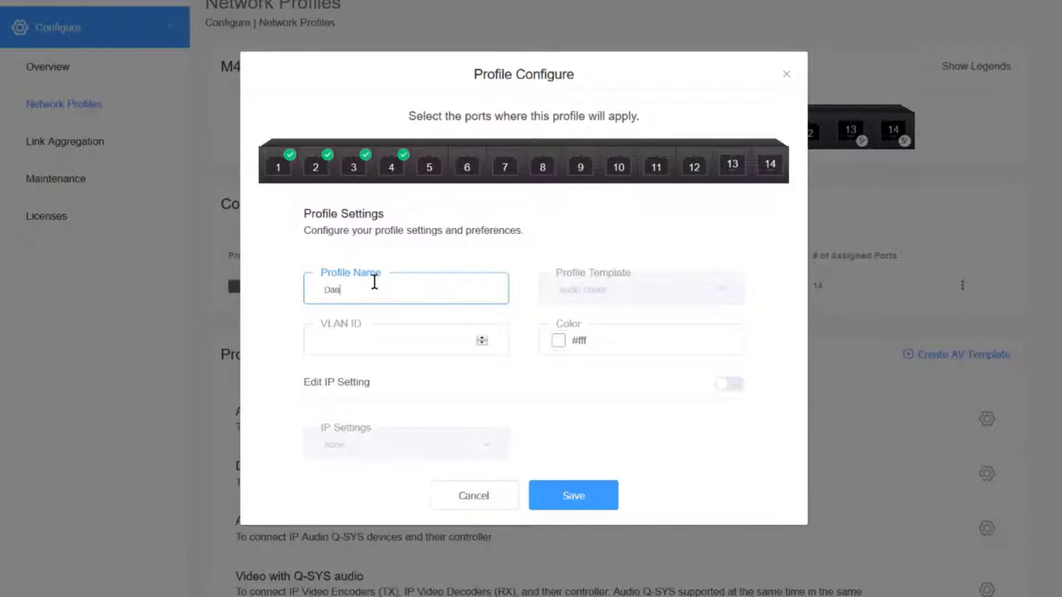
pyautogui.write(' primary')
pyautogui.click(363, 344)
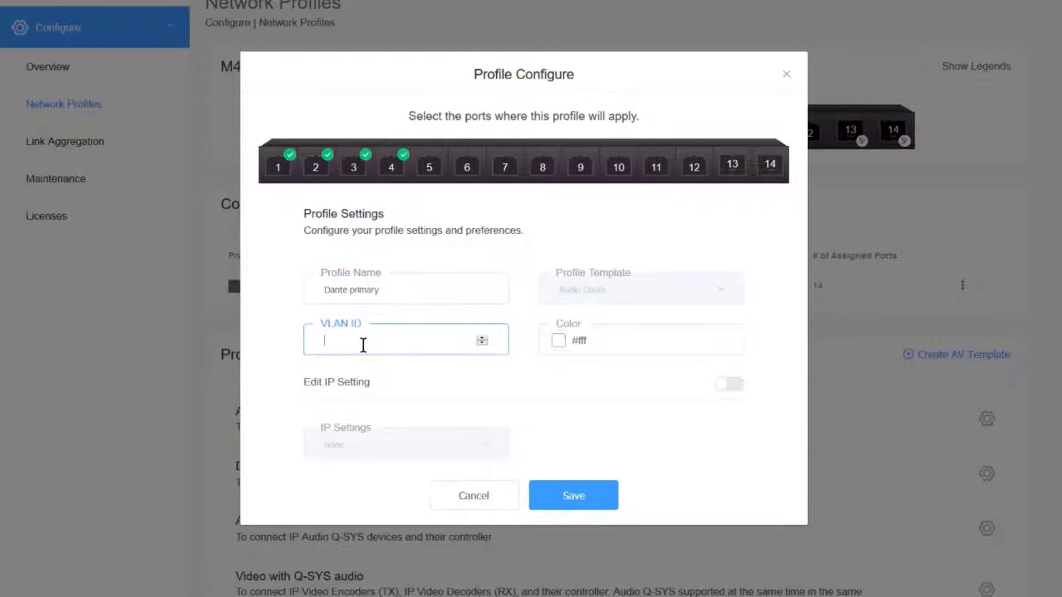
pyautogui.write('20')
# Give the Dante primary profile the green color #23B234 and save it.
pyautogui.click(562, 341)
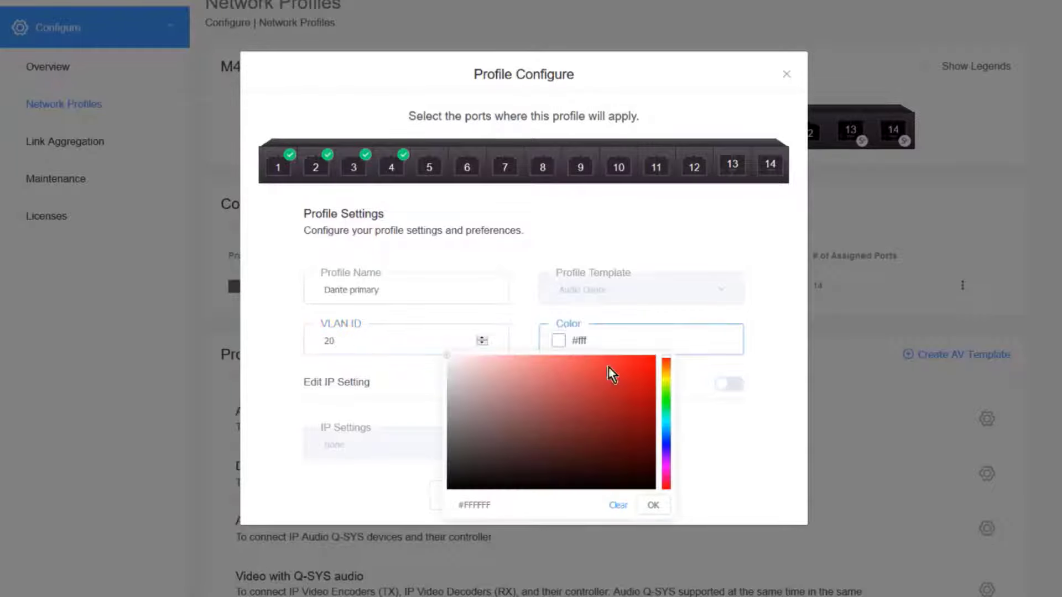
pyautogui.click(665, 405)
pyautogui.click(616, 396)
pyautogui.click(653, 504)
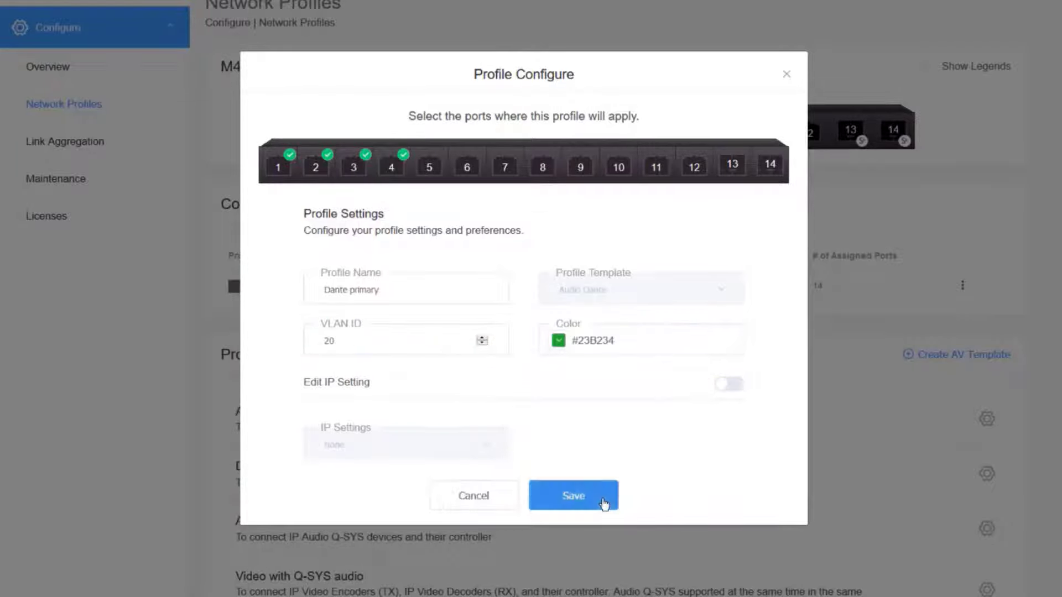
pyautogui.click(604, 501)
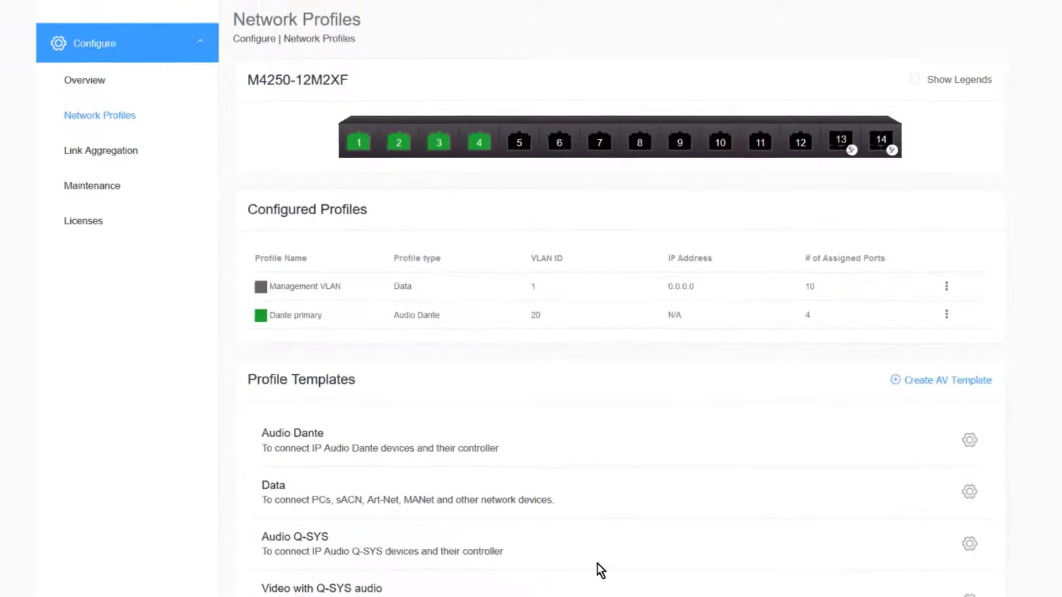
# Start a network profile from the Video template and assign it to ports 5 to 8.
pyautogui.scroll(-2, 618, 504)
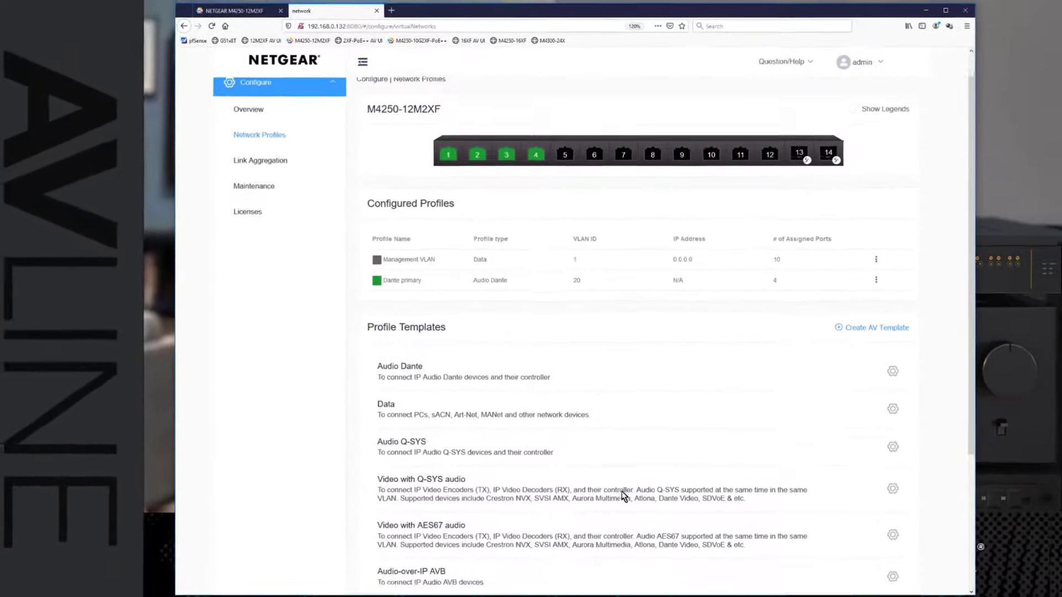
pyautogui.scroll(-3, 623, 486)
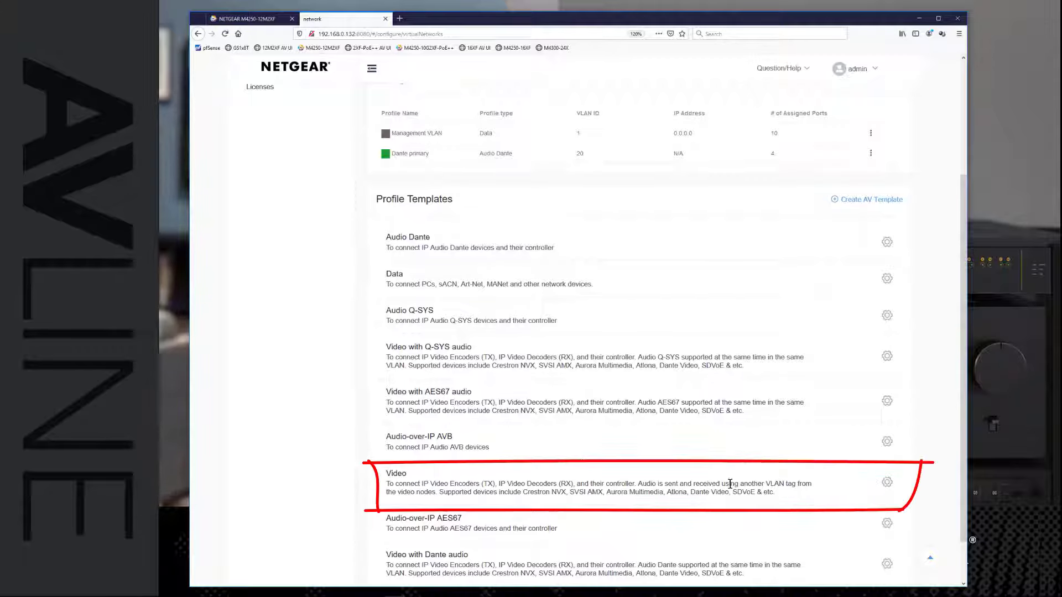
pyautogui.click(888, 484)
pyautogui.click(503, 207)
pyautogui.click(531, 207)
pyautogui.click(504, 167)
pyautogui.click(542, 167)
# Name the Video profile "AMX" and set its VLAN ID to 10.
pyautogui.click(388, 297)
pyautogui.write('AMX')
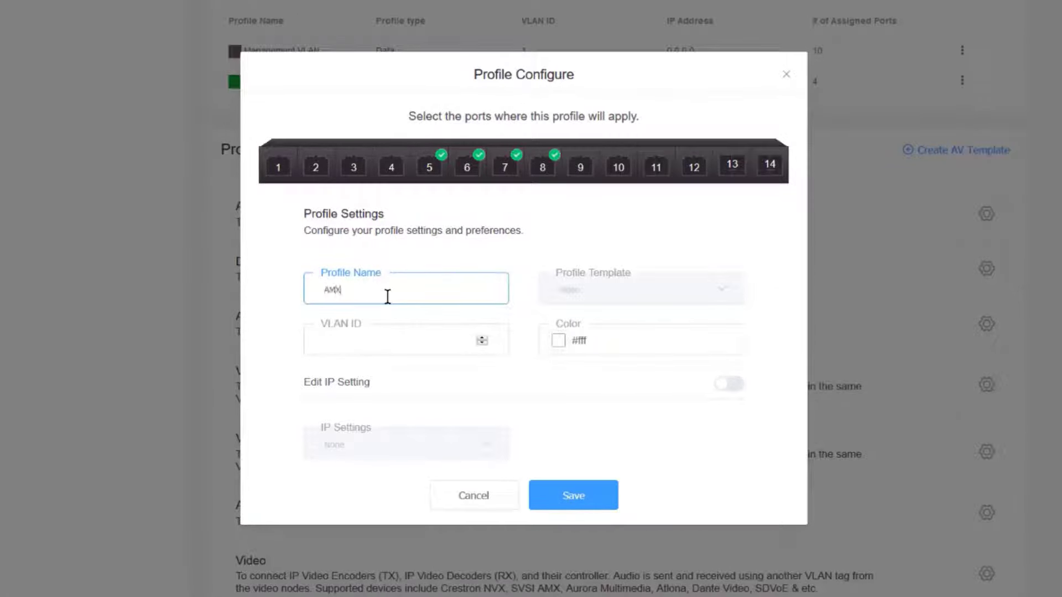
pyautogui.click(381, 335)
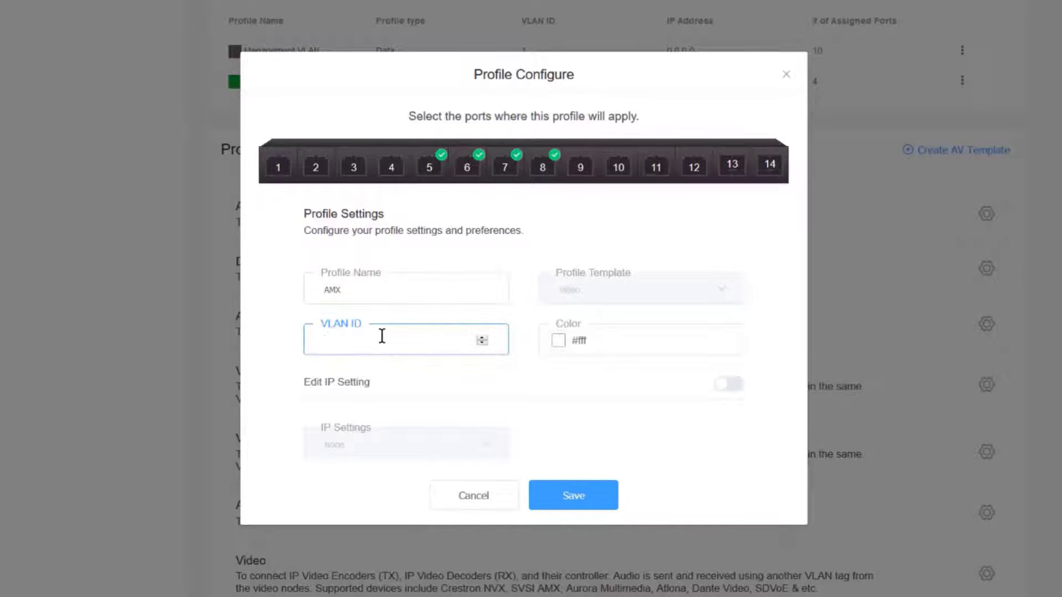
pyautogui.write('10')
# Give the AMX profile a cyan color and save it.
pyautogui.click(560, 342)
pyautogui.click(666, 423)
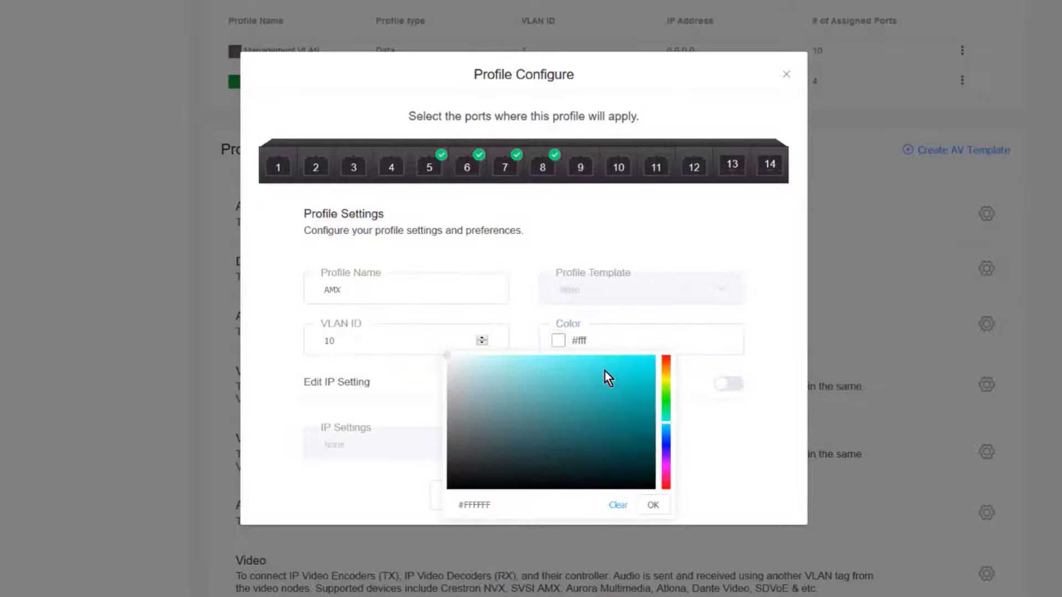
pyautogui.click(602, 368)
pyautogui.click(652, 499)
pyautogui.click(602, 495)
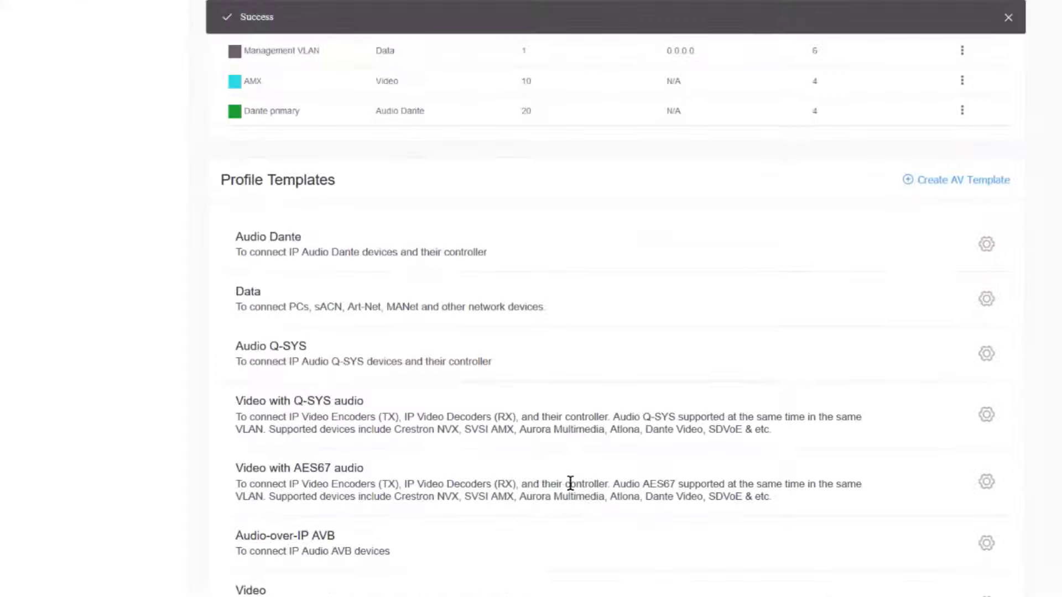
pyautogui.scroll(4, 570, 483)
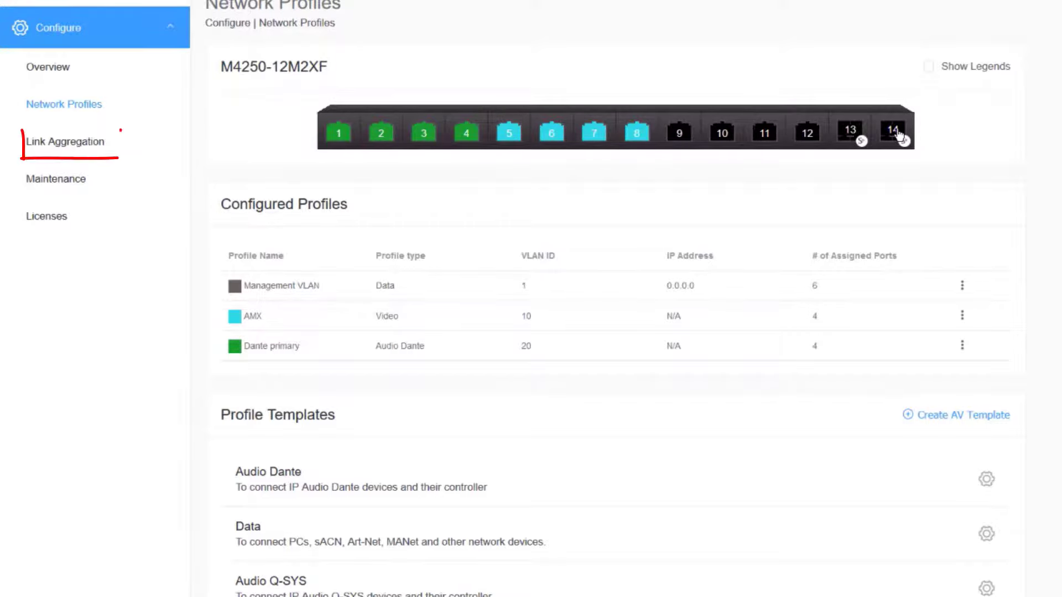
# Start a new link aggregation group on ports 13 and 14 and name it "MyLAG".
pyautogui.click(62, 144)
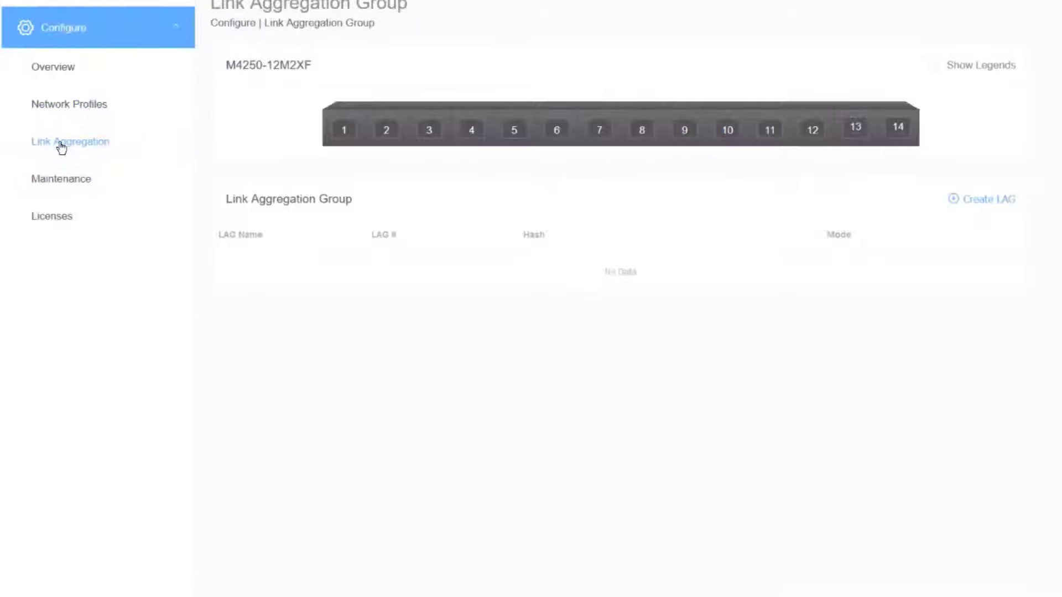
pyautogui.click(990, 203)
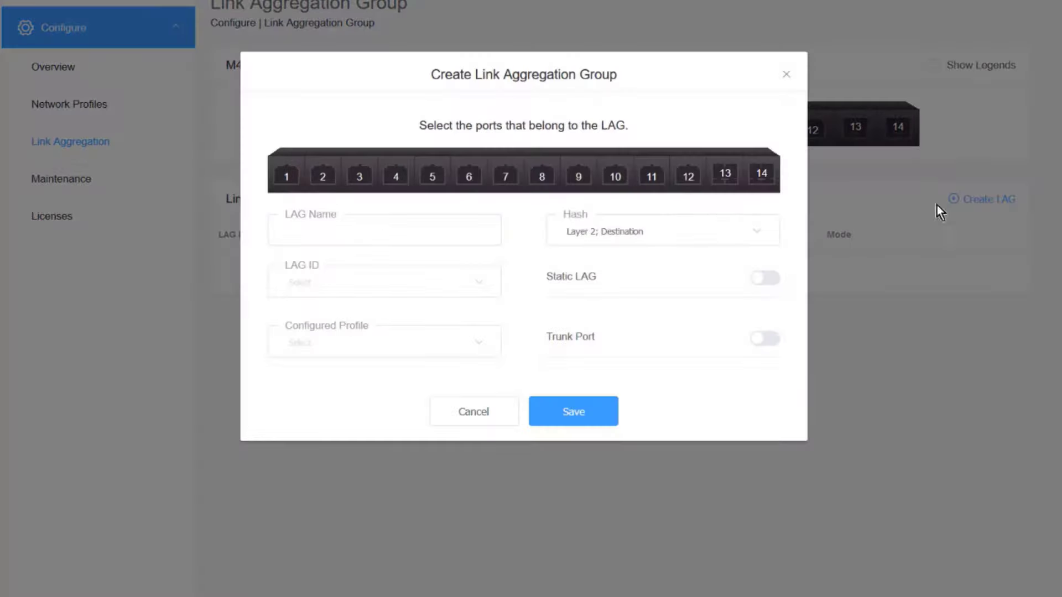
pyautogui.click(729, 186)
pyautogui.click(761, 185)
pyautogui.click(344, 232)
pyautogui.write('MyLAG')
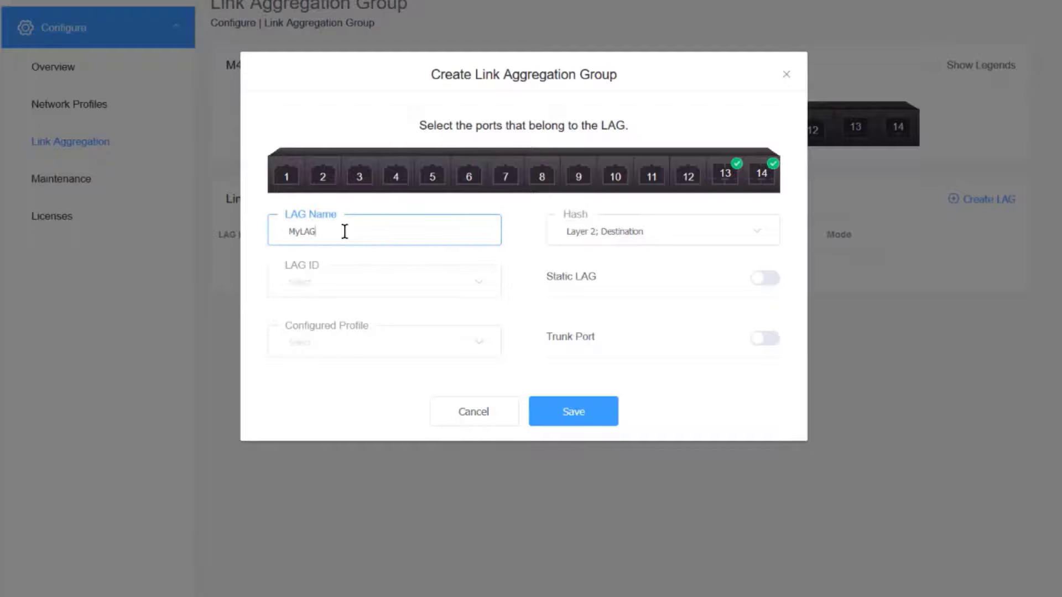
# Give MyLAG the LAG ID 1 and the Management VLAN profile, enable Trunk Port and save the group.
pyautogui.click(338, 285)
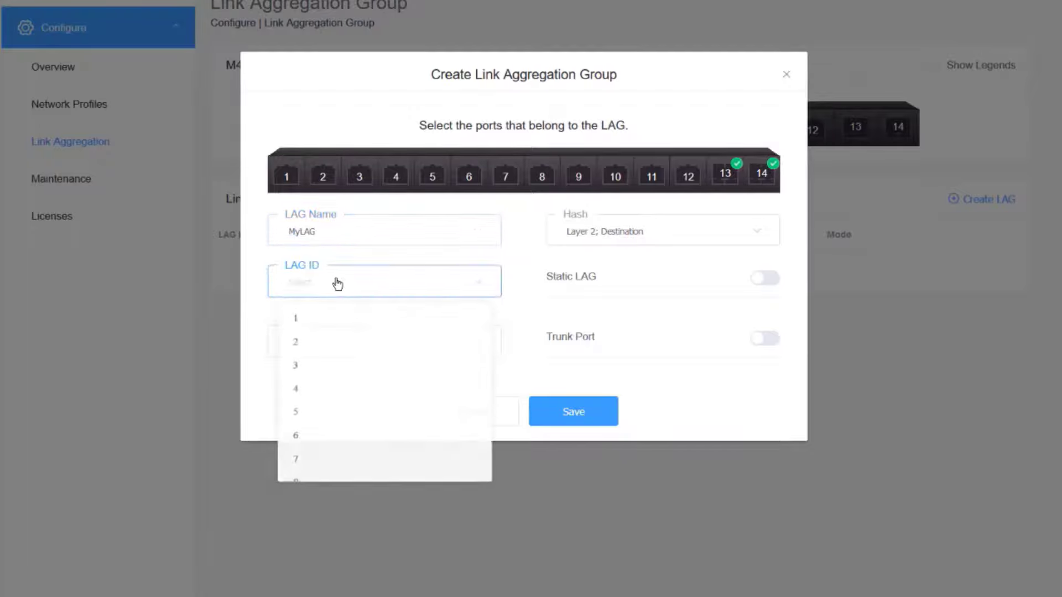
pyautogui.click(301, 326)
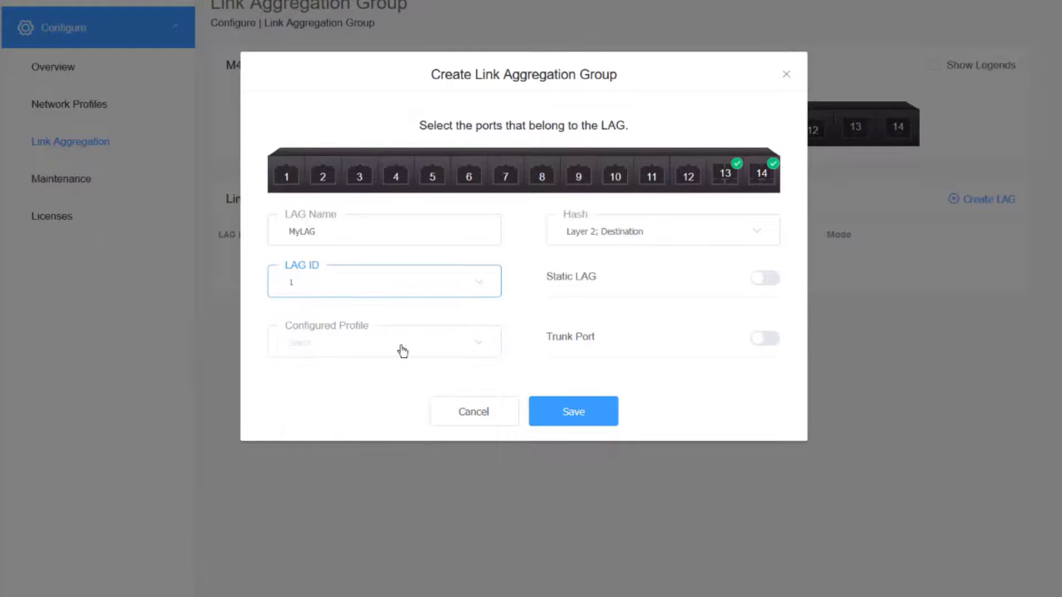
pyautogui.click(359, 343)
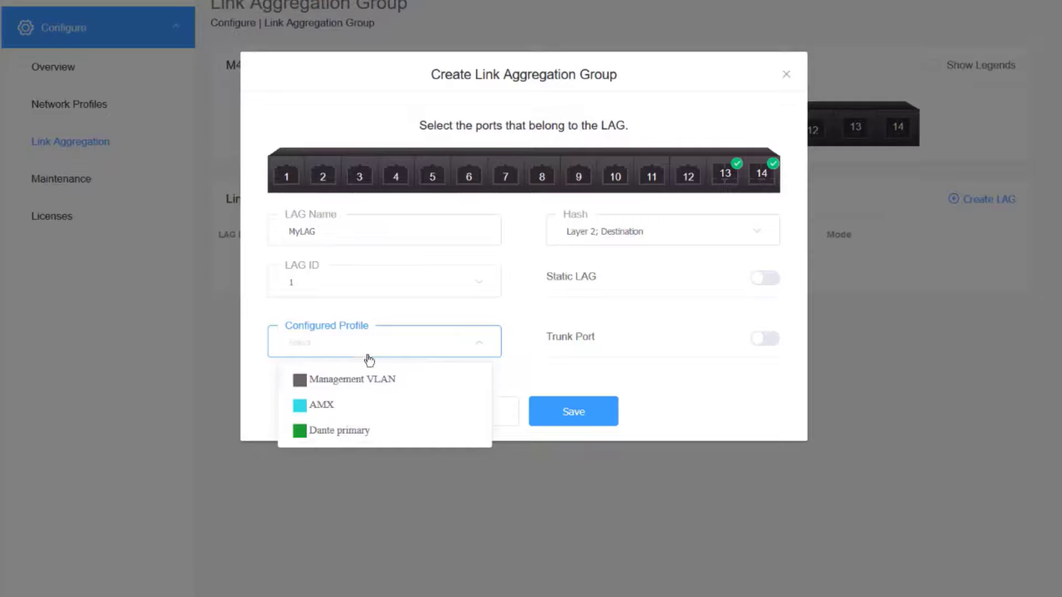
pyautogui.click(375, 387)
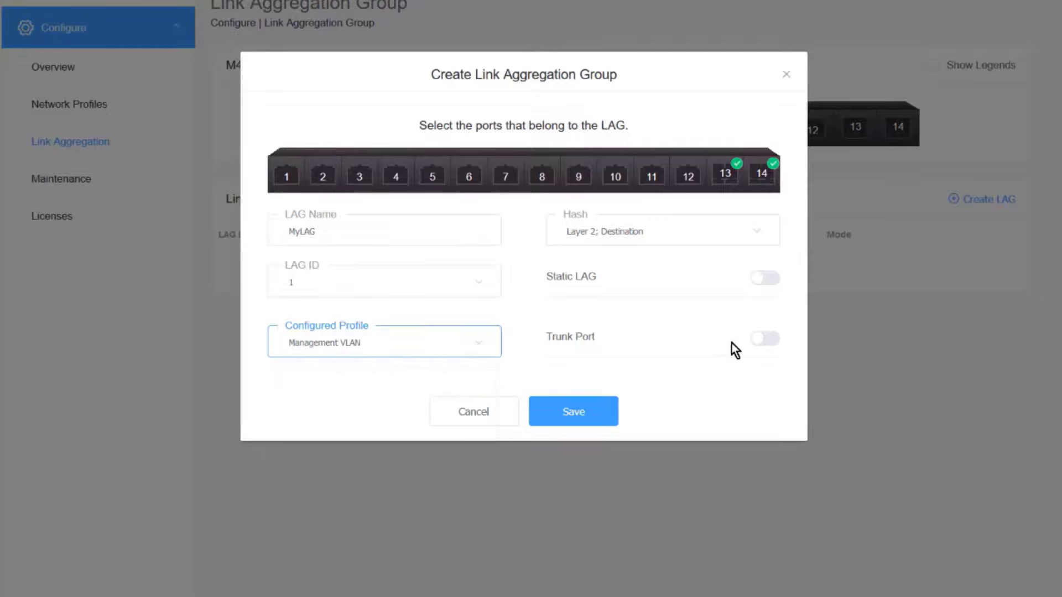
pyautogui.click(775, 342)
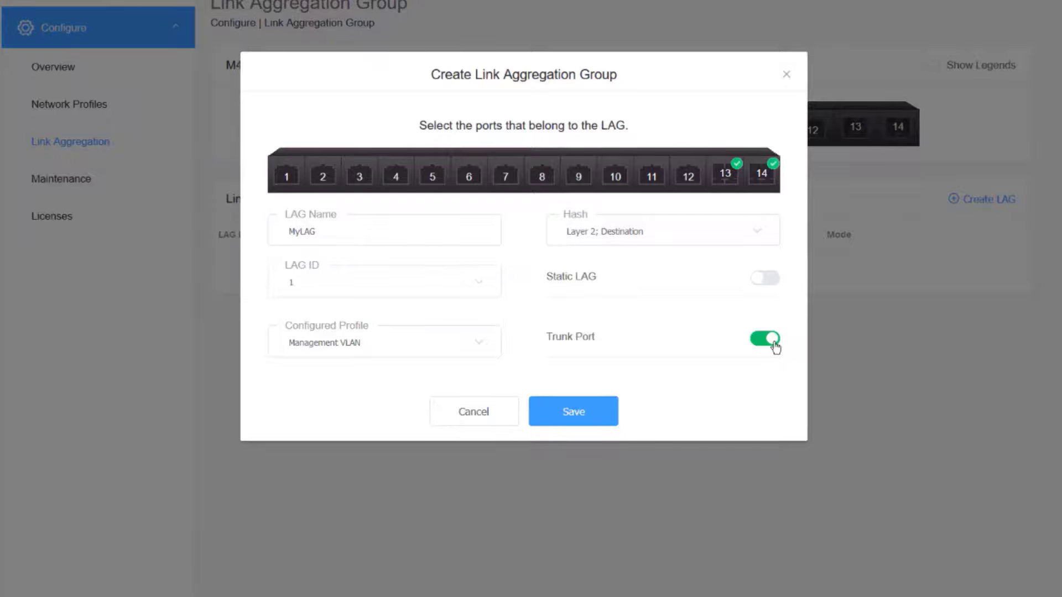
pyautogui.click(576, 423)
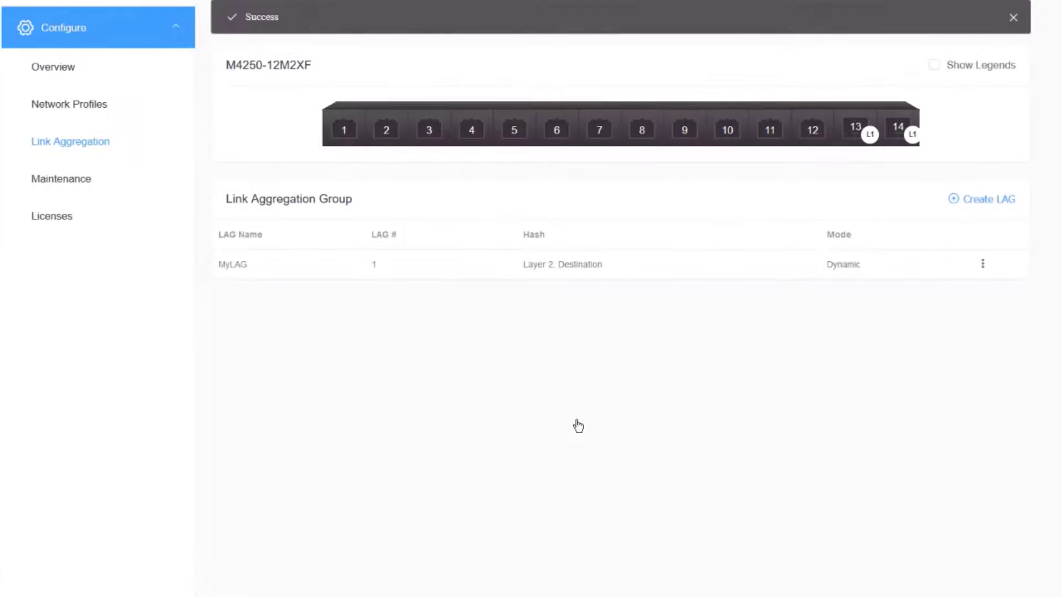
# Open the network profiles page.
pyautogui.click(86, 110)
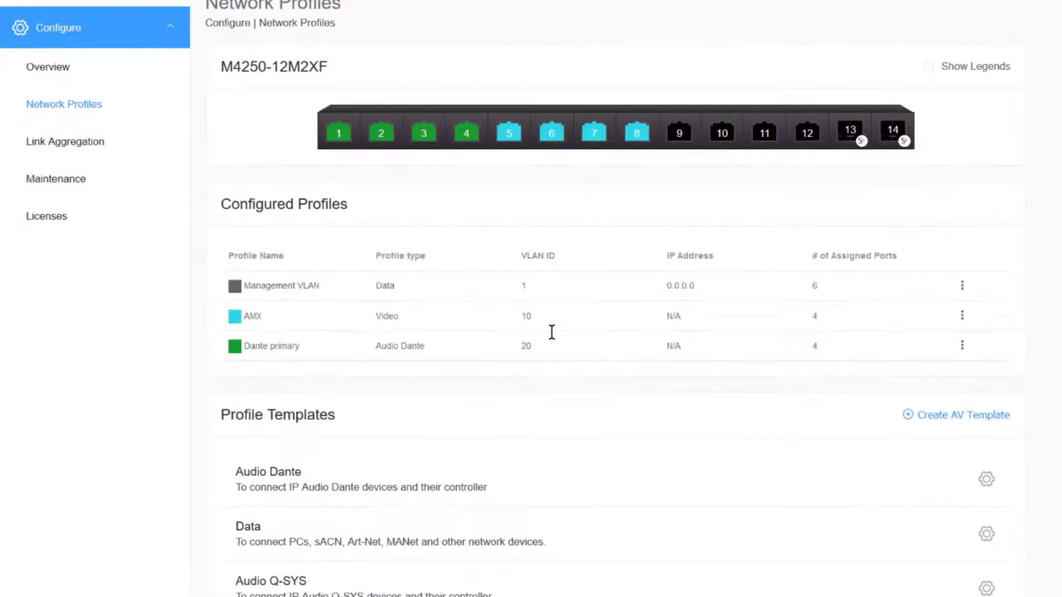